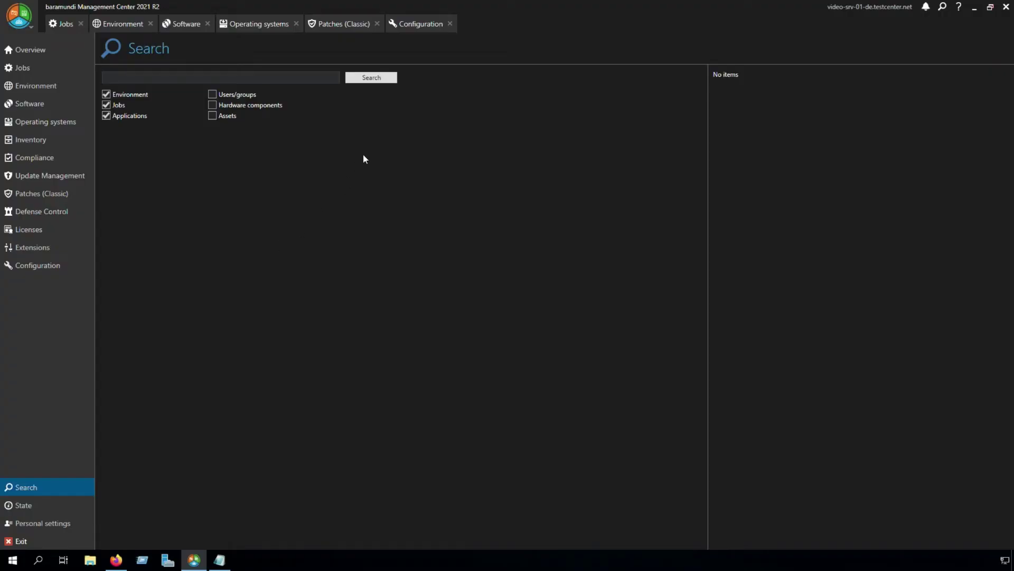
Select both PatchMgmt download jobs, BPMData3.zip and wsusscn2.cab, and delete them, confirming the prompt.
click(412, 22)
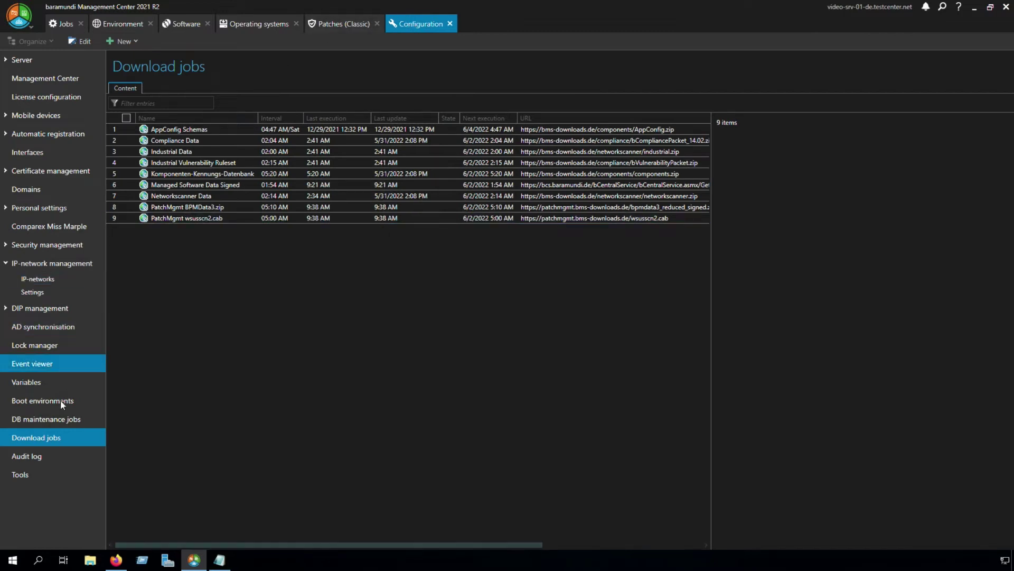
click(193, 209)
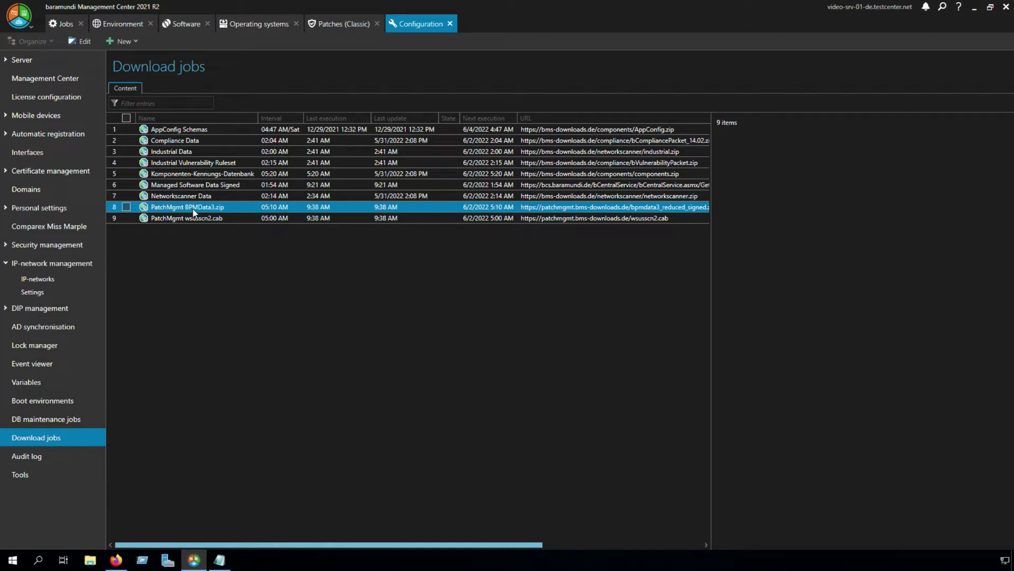
click(204, 220)
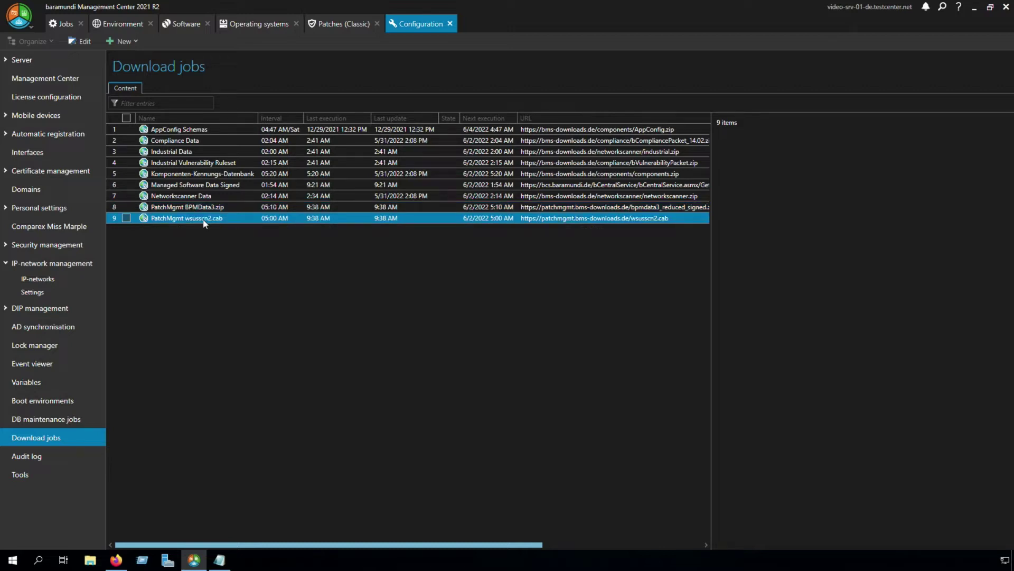
click(214, 209)
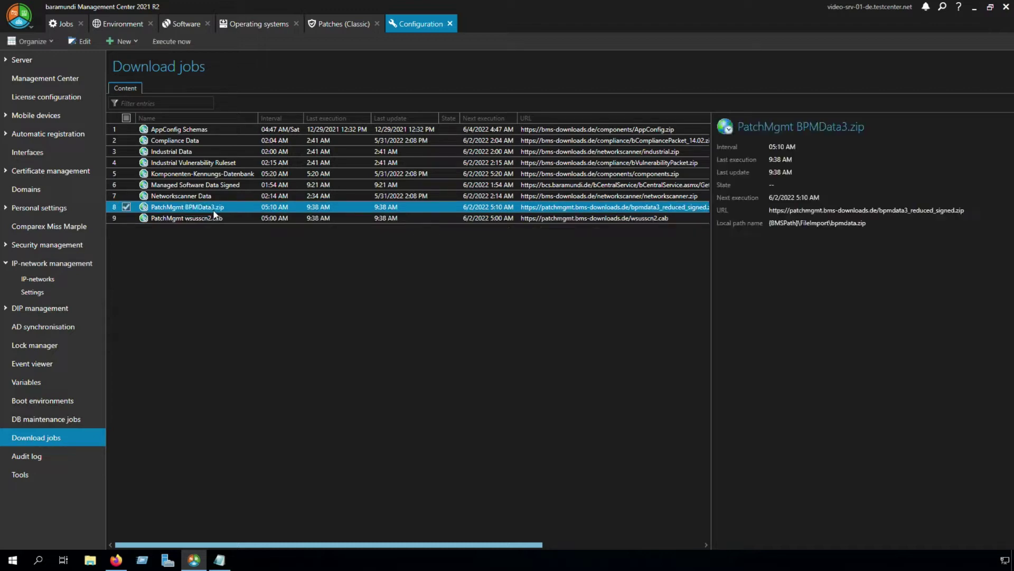
ctrl+click(213, 215)
right_click(212, 215)
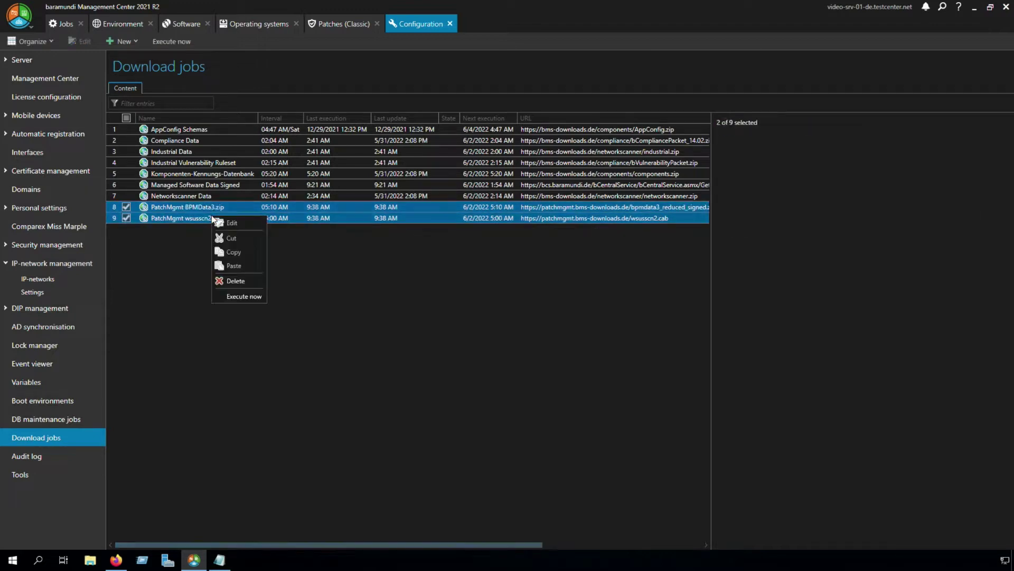
click(242, 290)
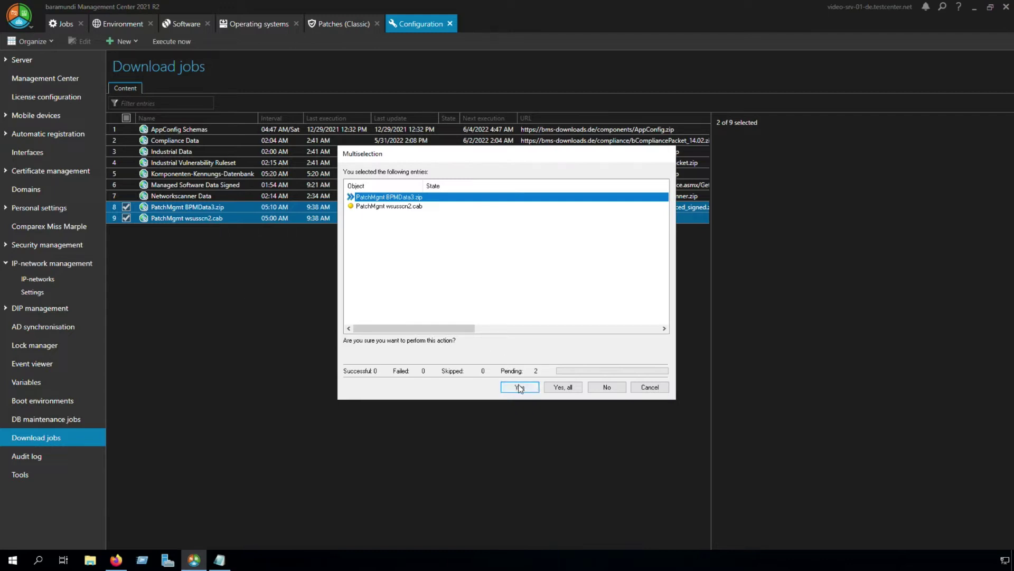
click(556, 386)
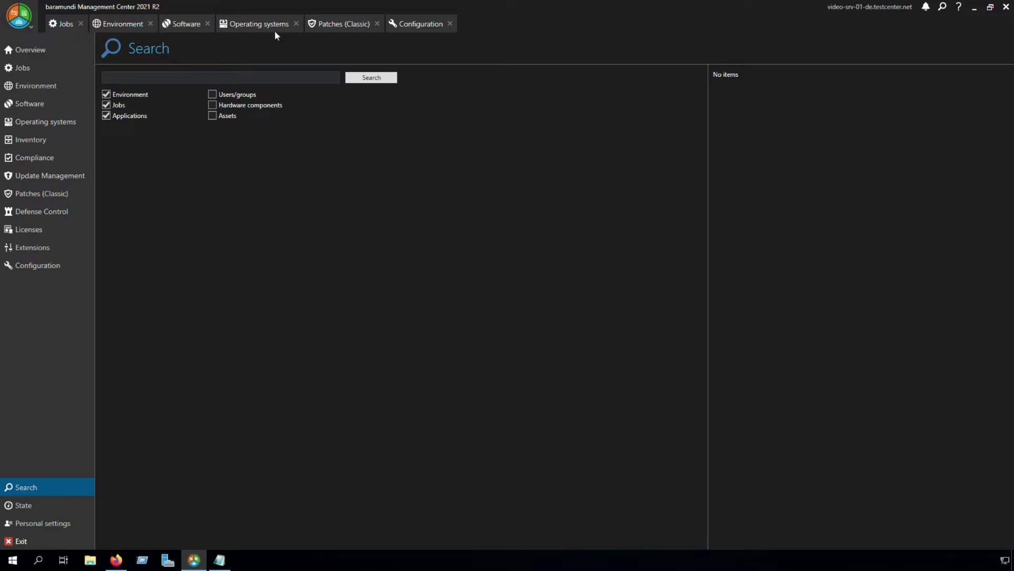
In the Patches (Classic) properties, keep .NET 5.0 release mode Manual and set its download mode to On availability.
click(342, 27)
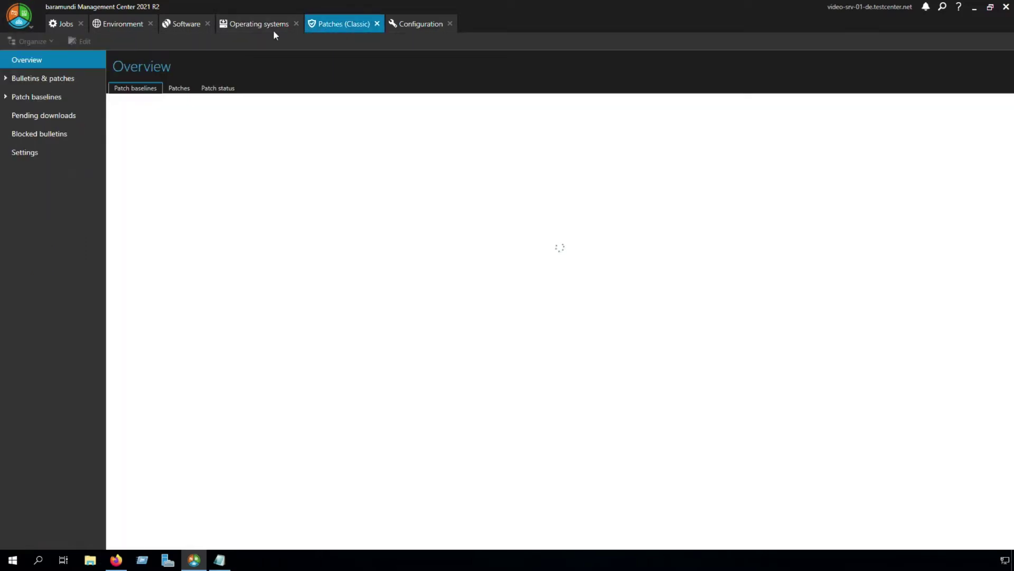
click(52, 151)
click(139, 129)
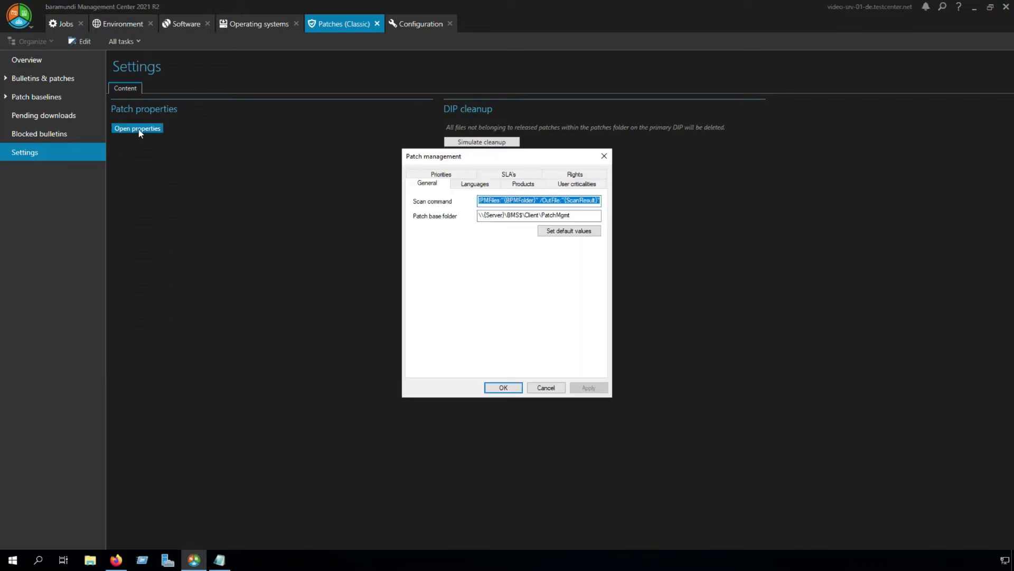
click(510, 188)
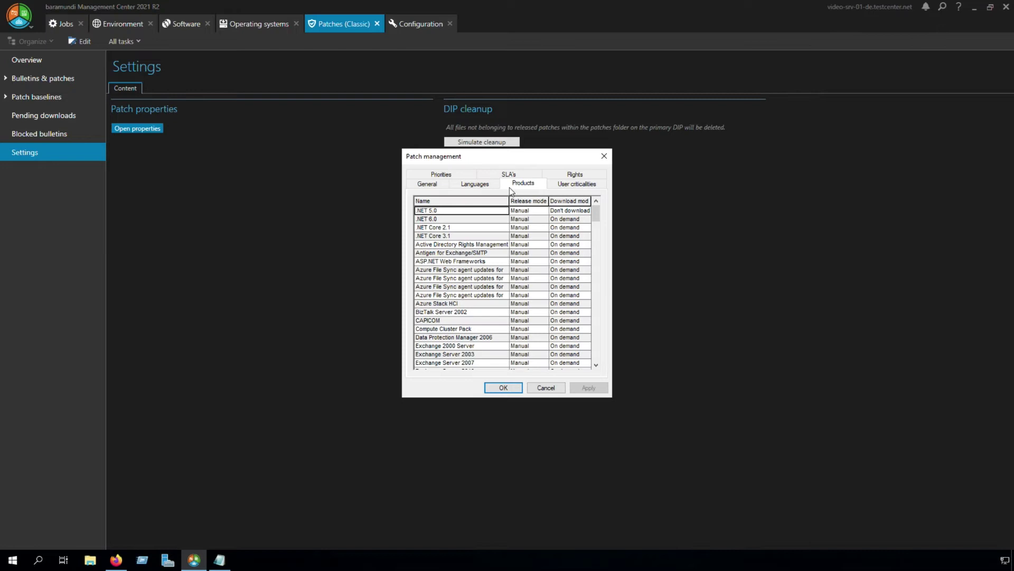
click(535, 213)
click(535, 214)
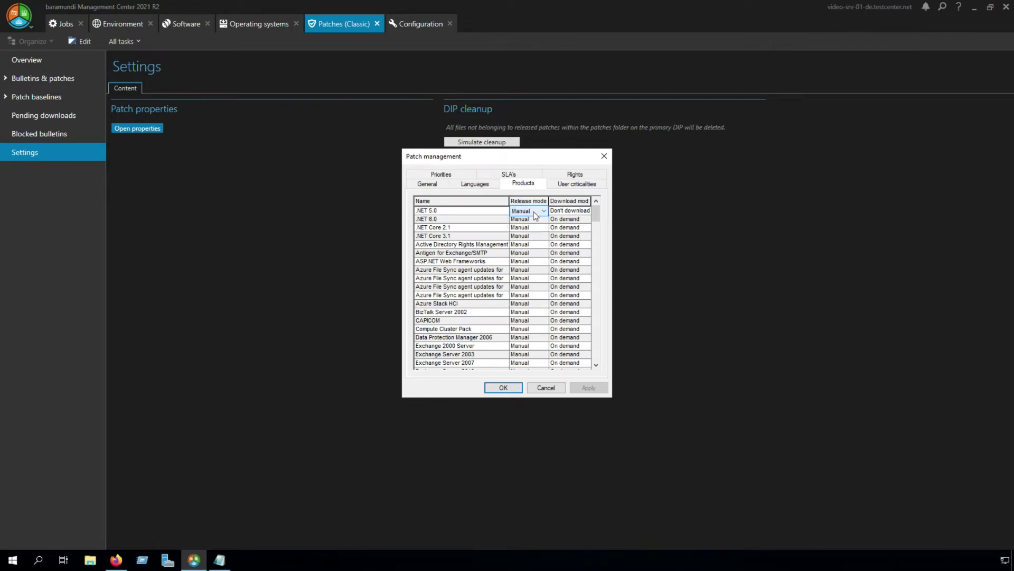
click(586, 214)
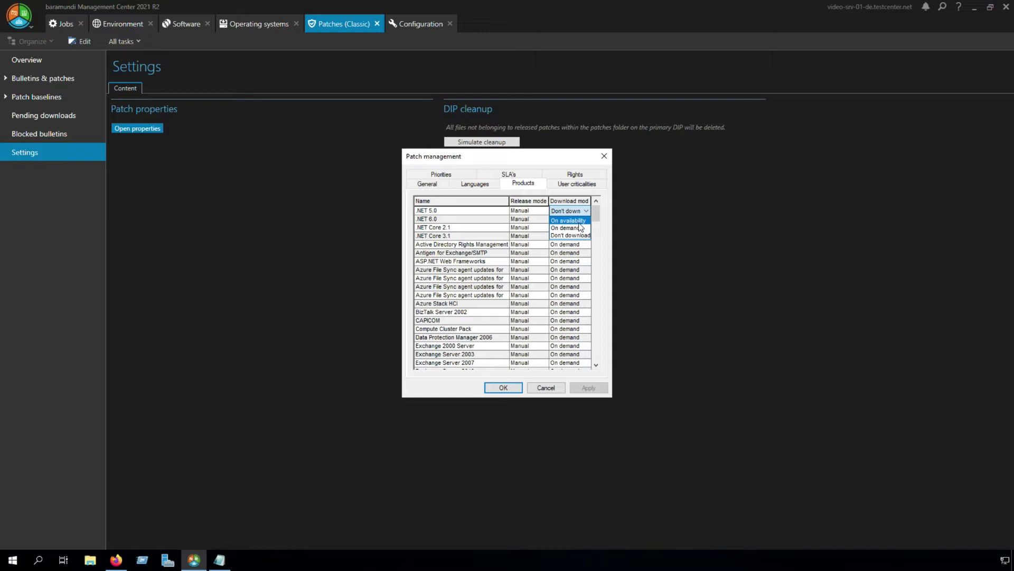
click(579, 221)
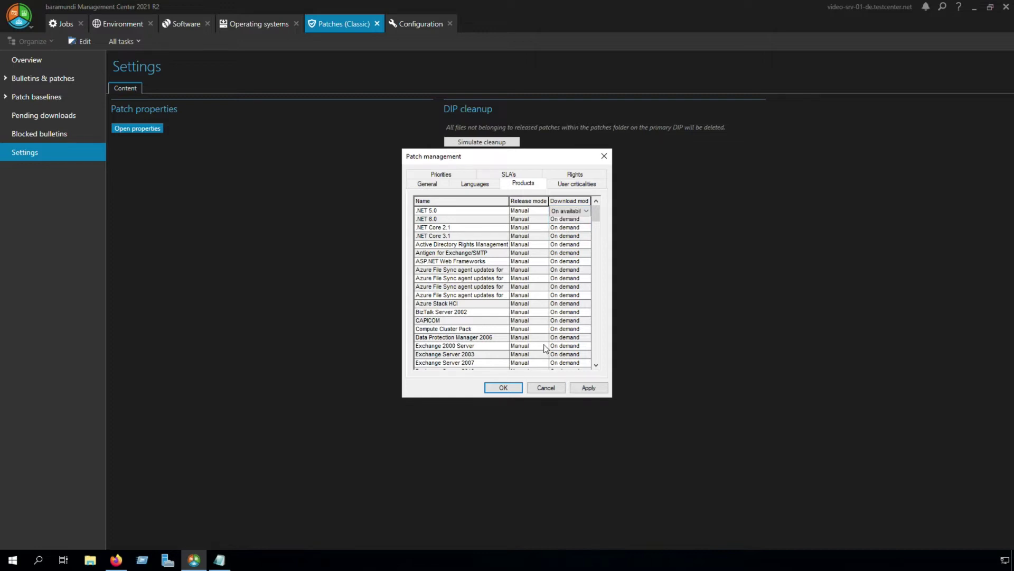
click(515, 385)
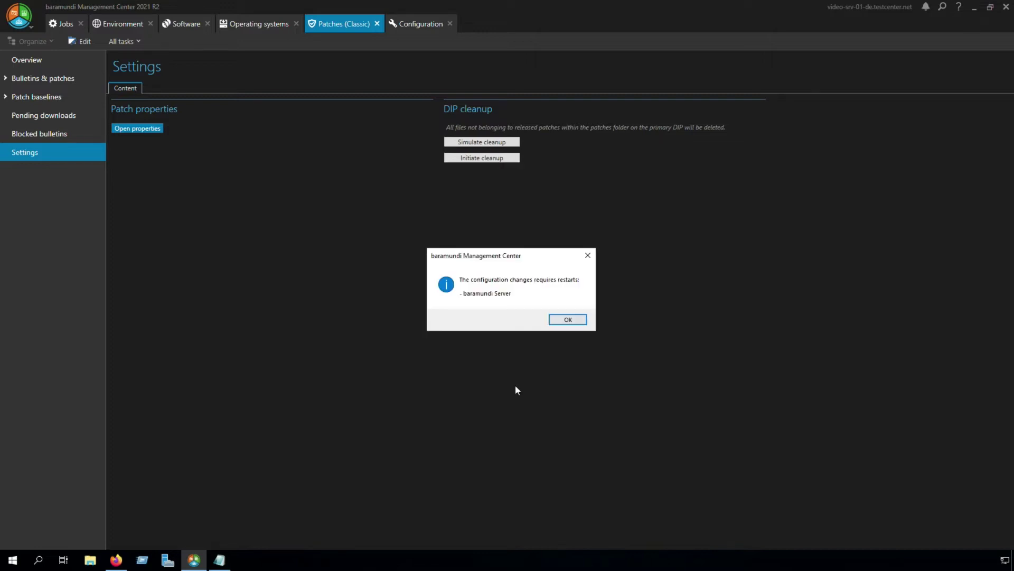
Dismiss the baramundi Server restart notice and show the empty Patchmanagement Classic jobs folder.
click(568, 320)
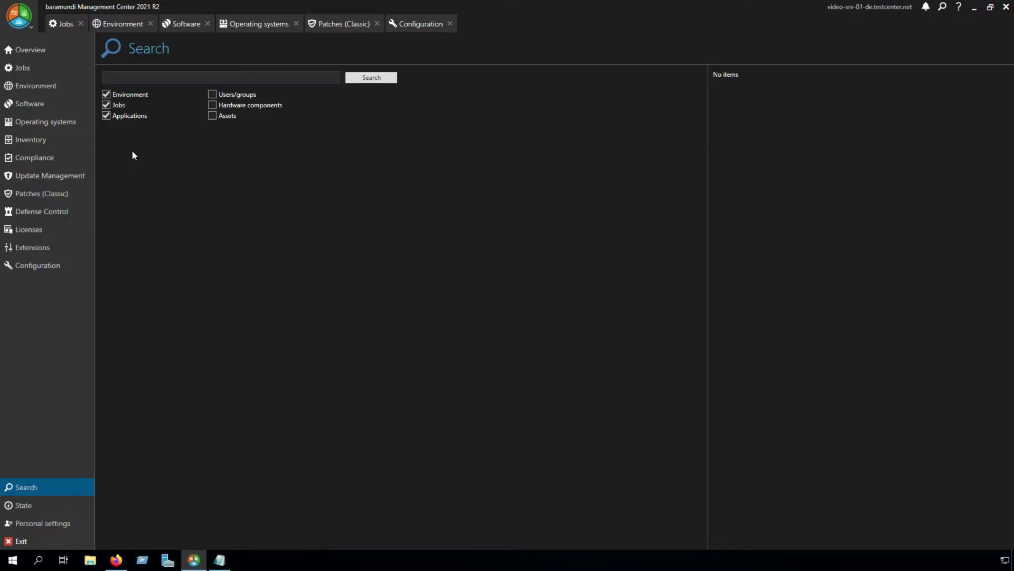
click(64, 27)
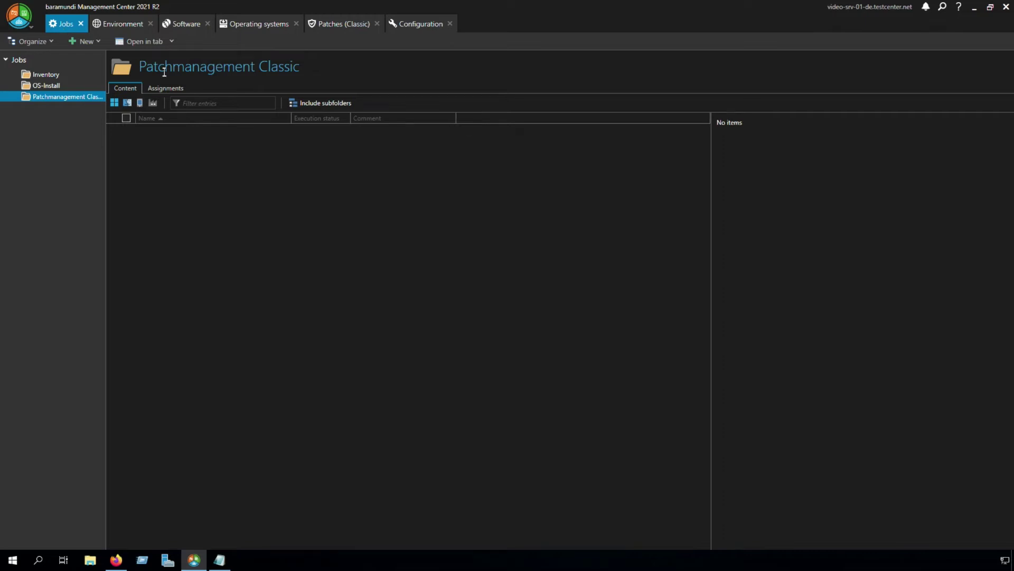
Create a Windows device job 'scan patch' with a scan-only Deploy Microsoft patches (Classic) step.
right_click(168, 146)
mouse_move(192, 170)
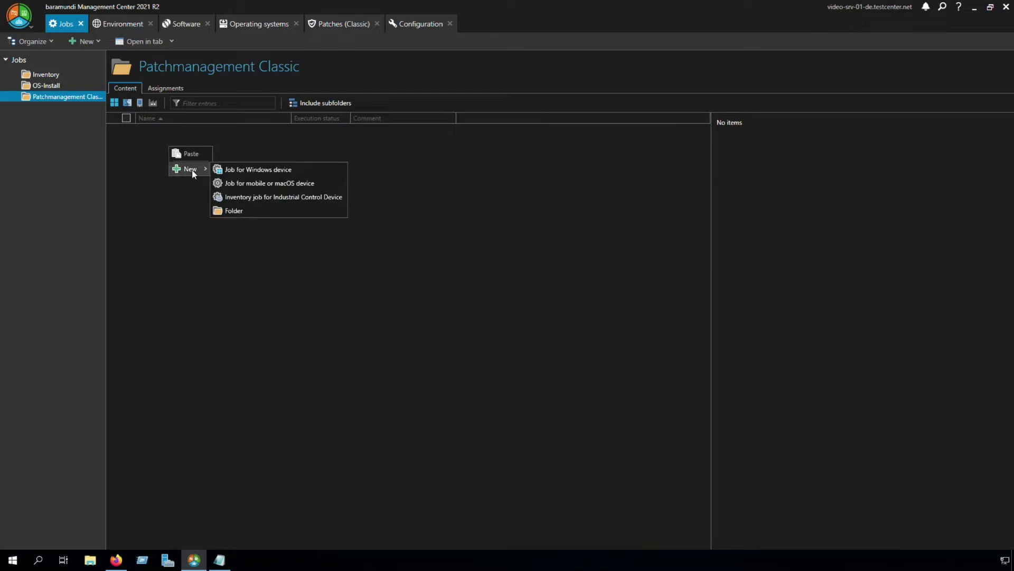
click(227, 170)
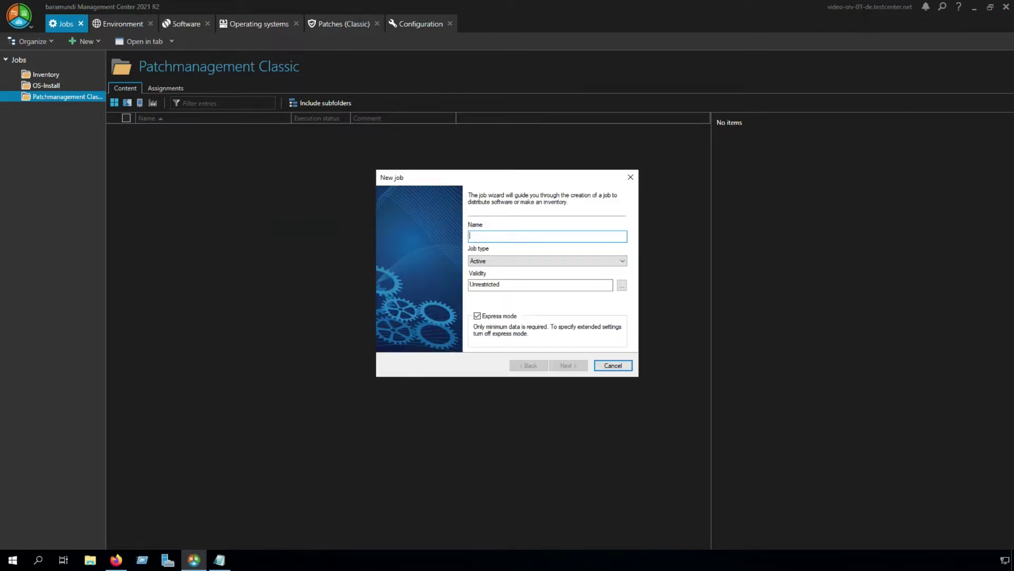
text(scan patch)
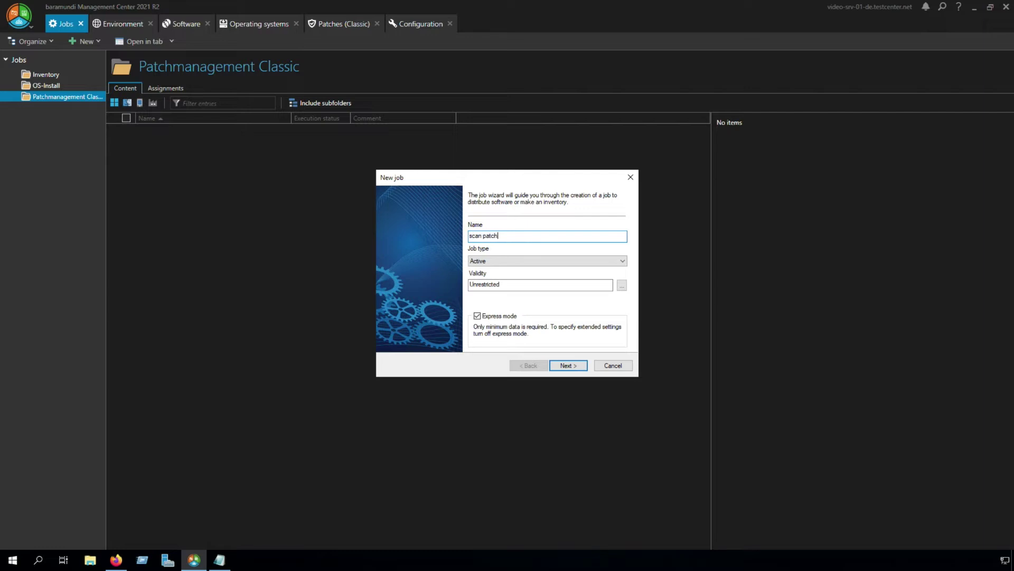
key(Return)
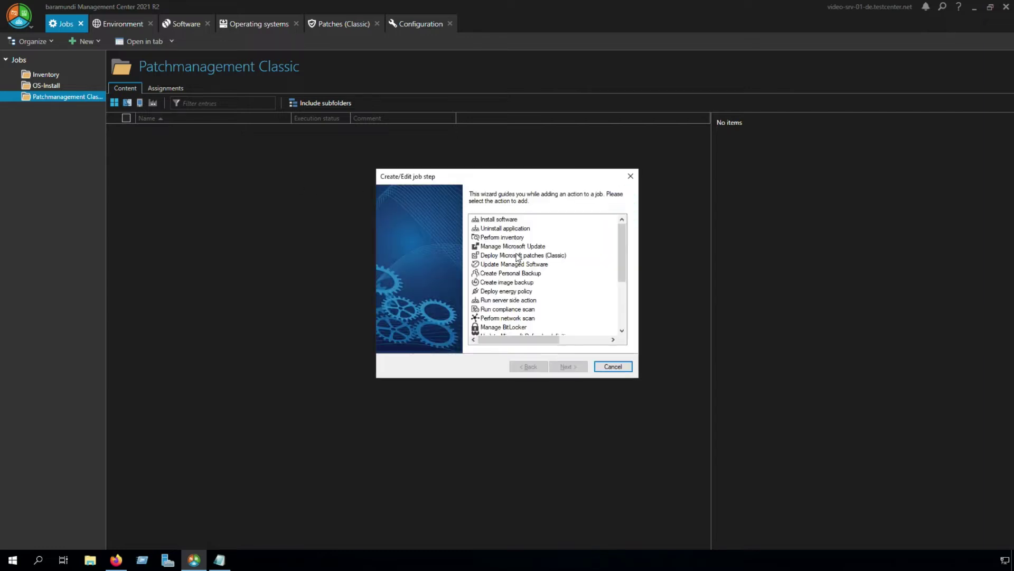
double_click(523, 260)
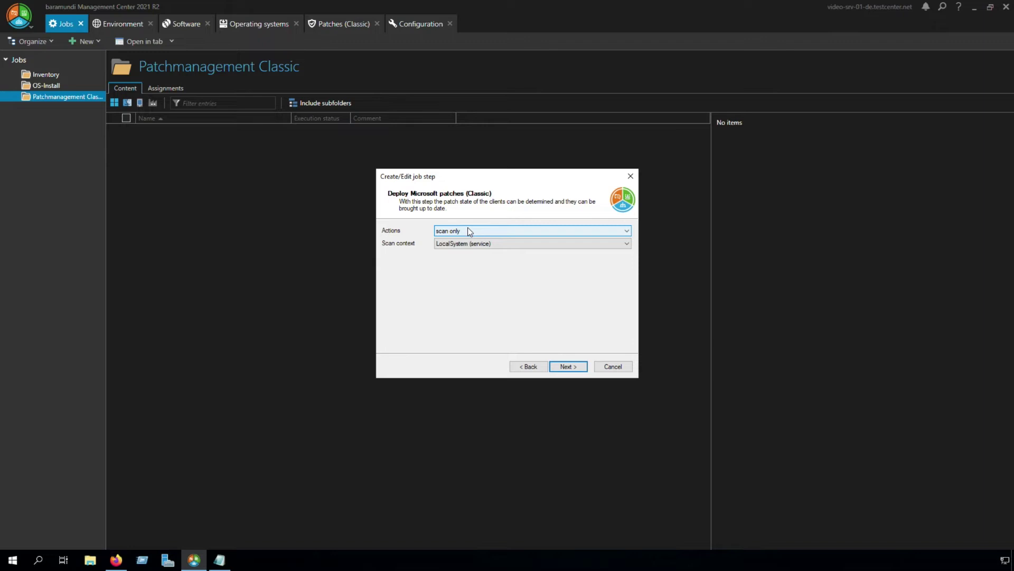
click(575, 366)
click(575, 366)
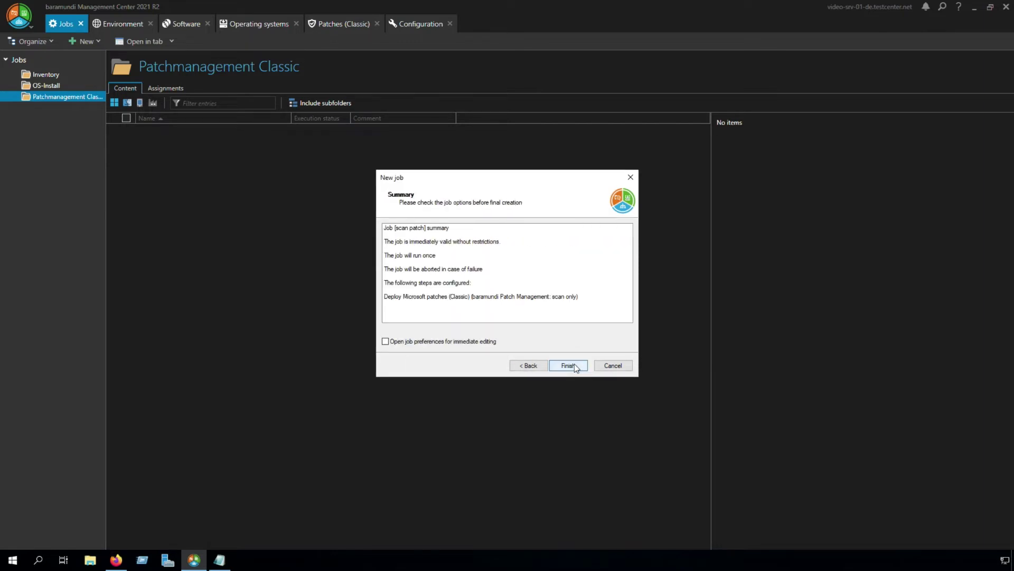
click(575, 366)
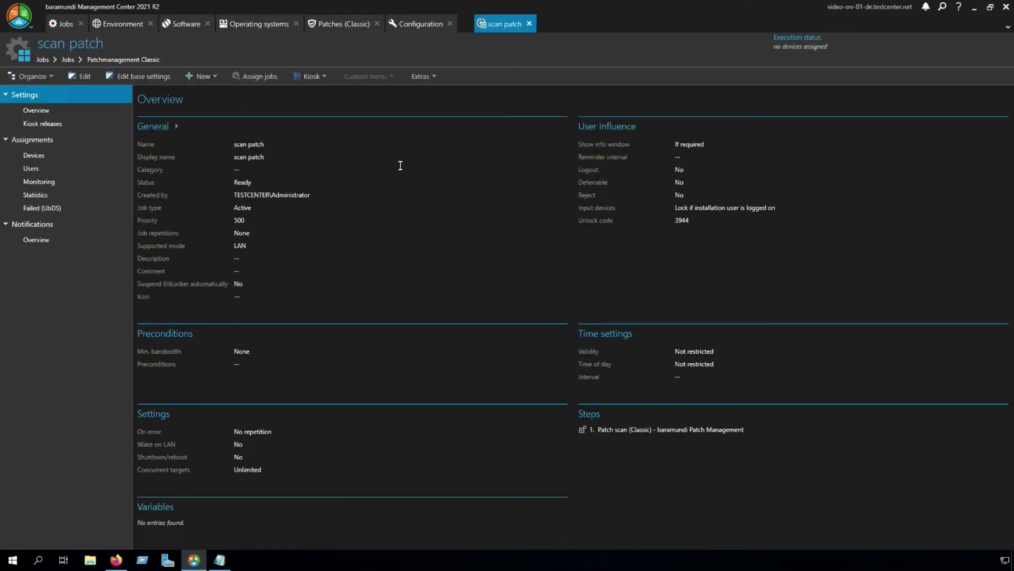
Start another new job for Windows devices in the Patchmanagement Classic folder.
click(62, 23)
right_click(159, 160)
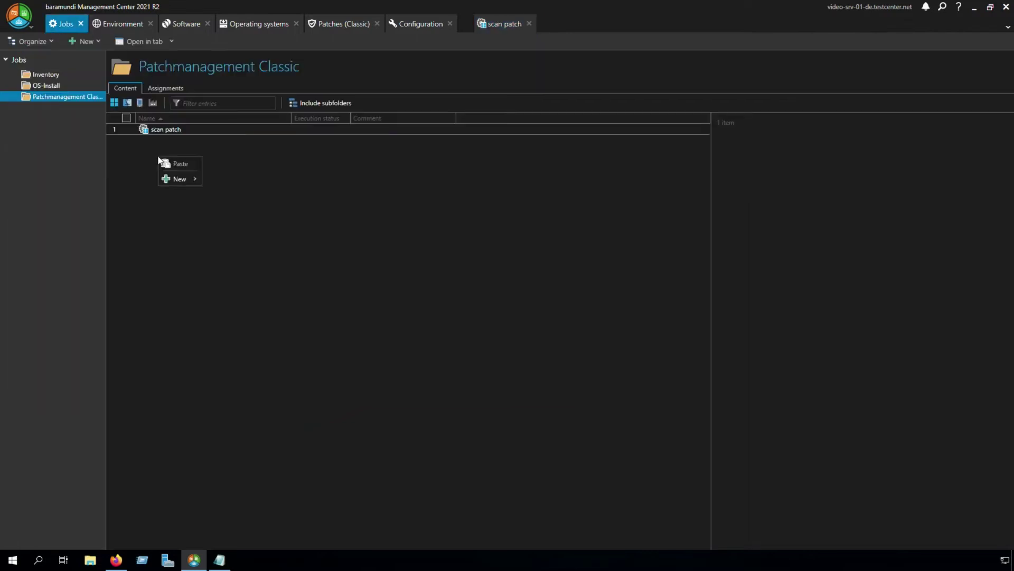
mouse_move(176, 180)
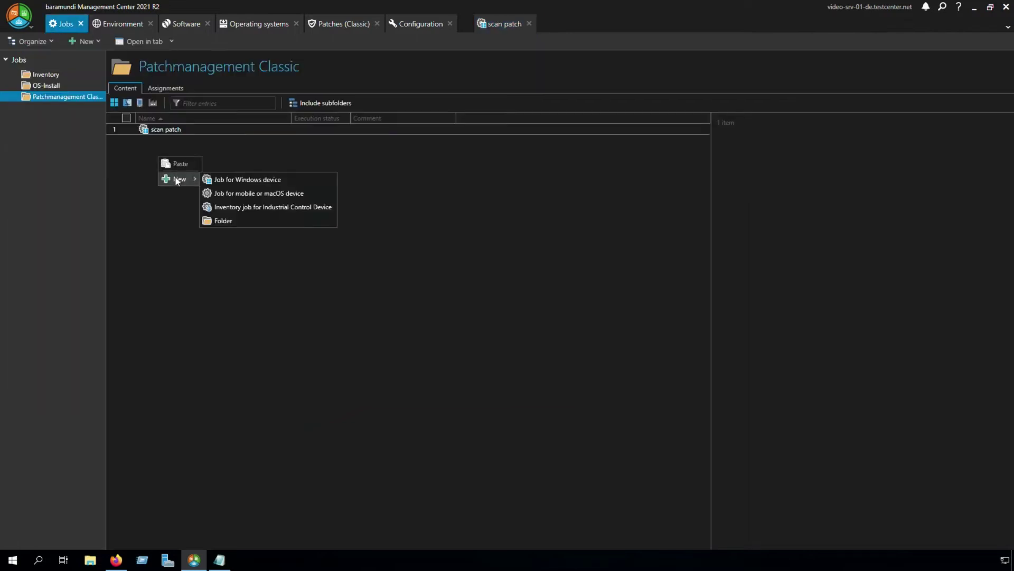
click(234, 183)
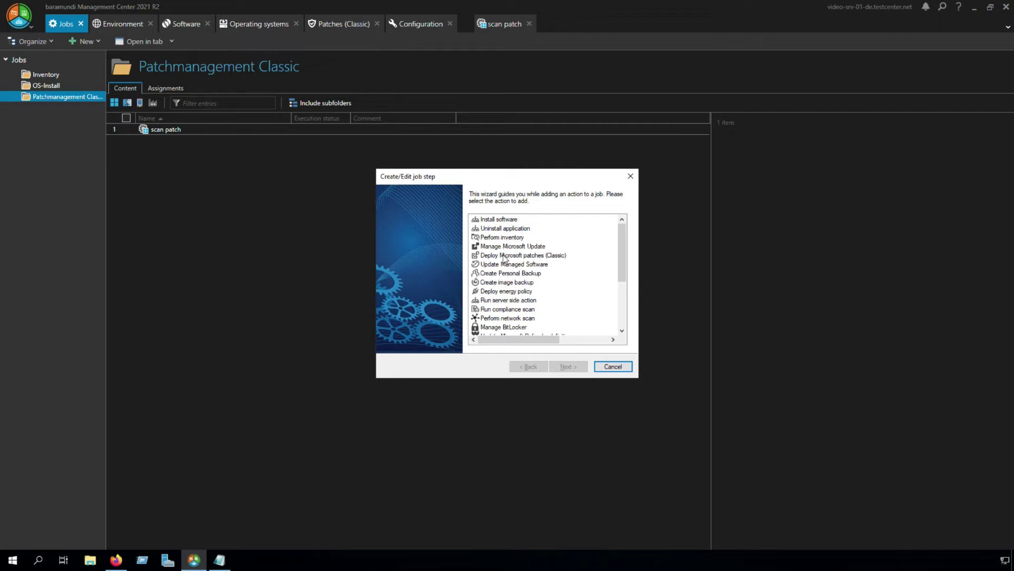
Add a Deploy Microsoft patches (Classic) step set to scan and deploy, with no bulletin filter, and finish the job.
double_click(504, 256)
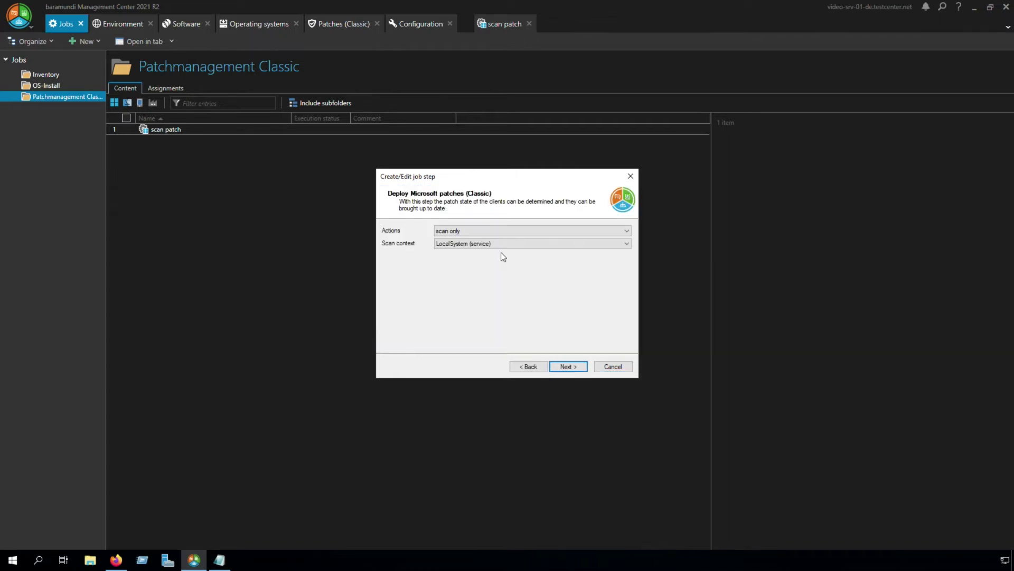
click(475, 231)
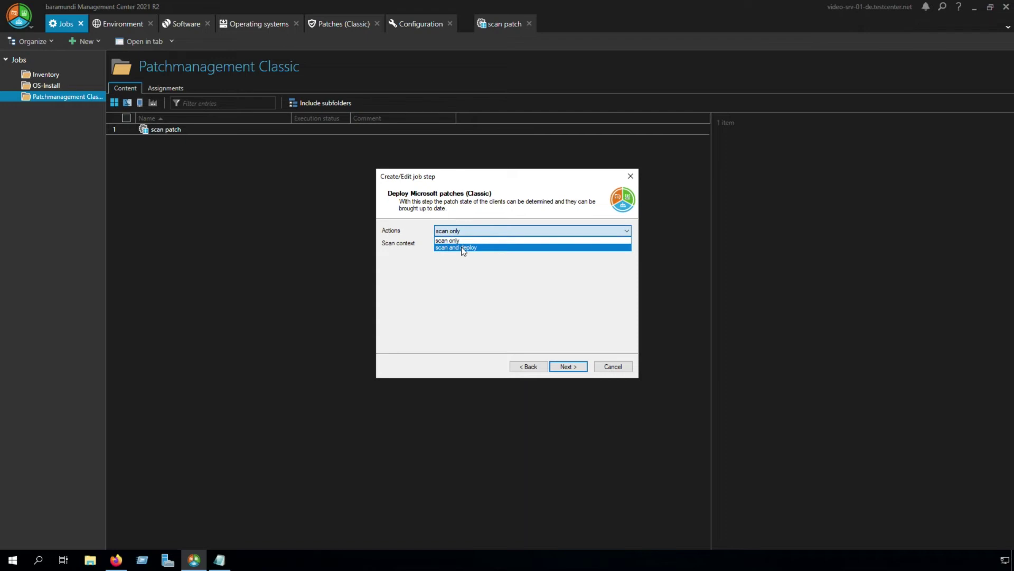
click(464, 248)
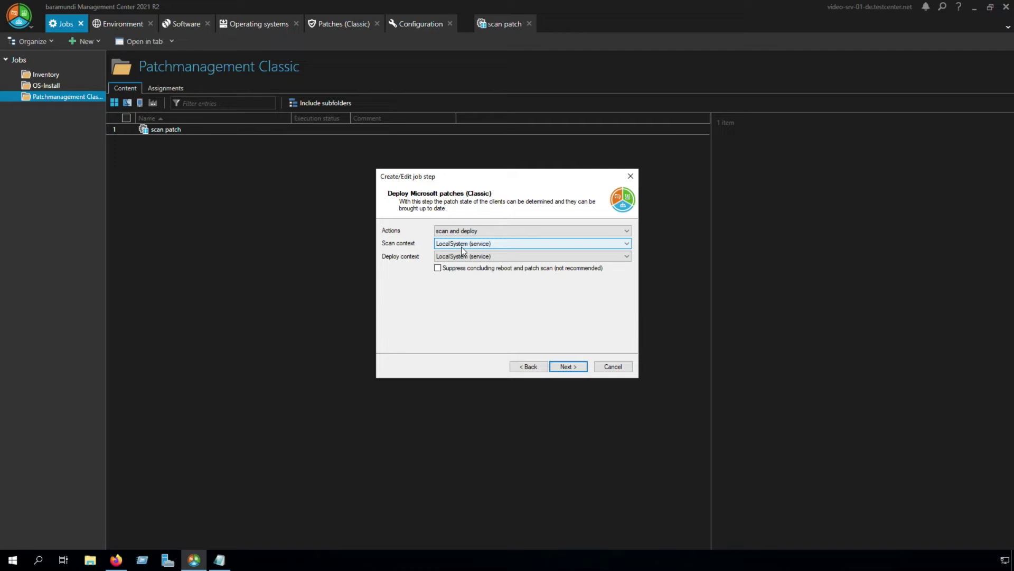
click(564, 366)
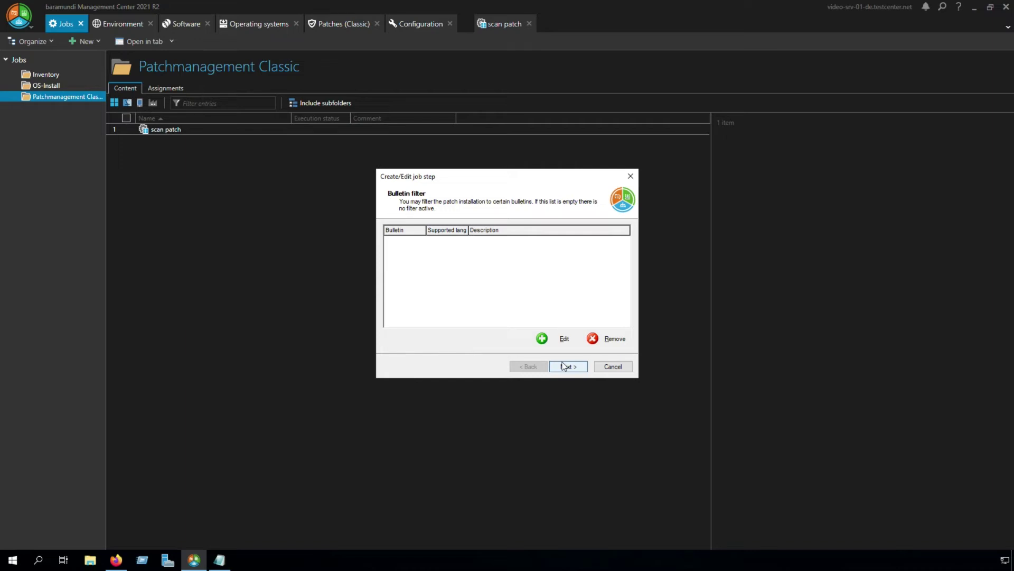
click(564, 366)
click(564, 365)
click(563, 364)
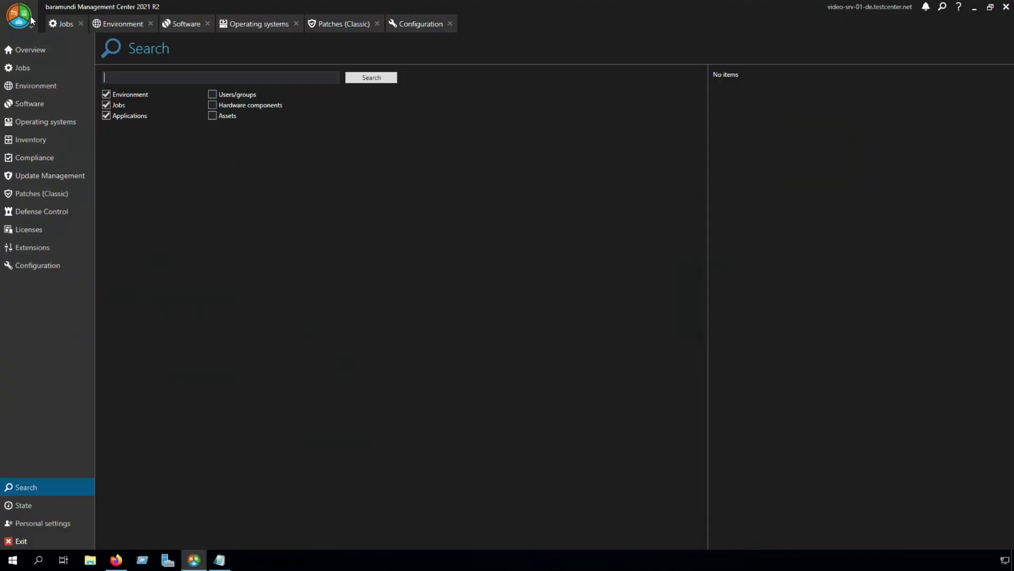
In Patches (Classic), expand Bulletins & patches and select the DOT_NET22055x bulletin.
click(341, 27)
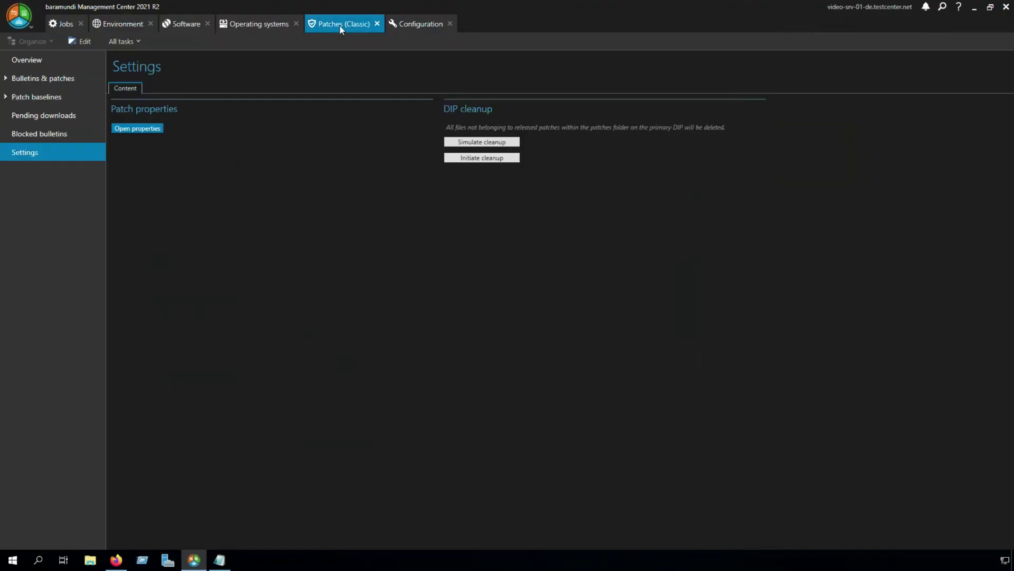
click(9, 82)
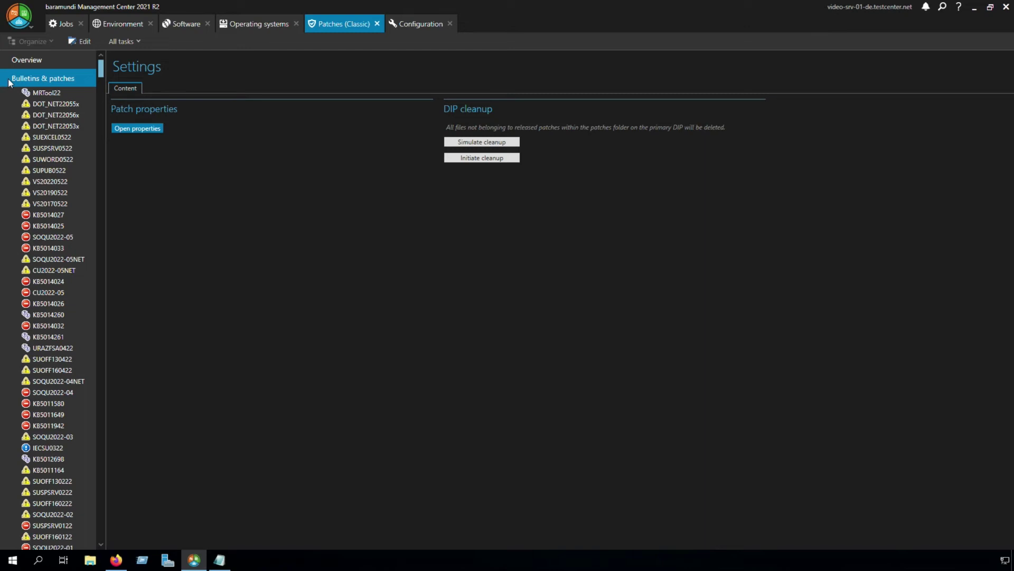
click(62, 104)
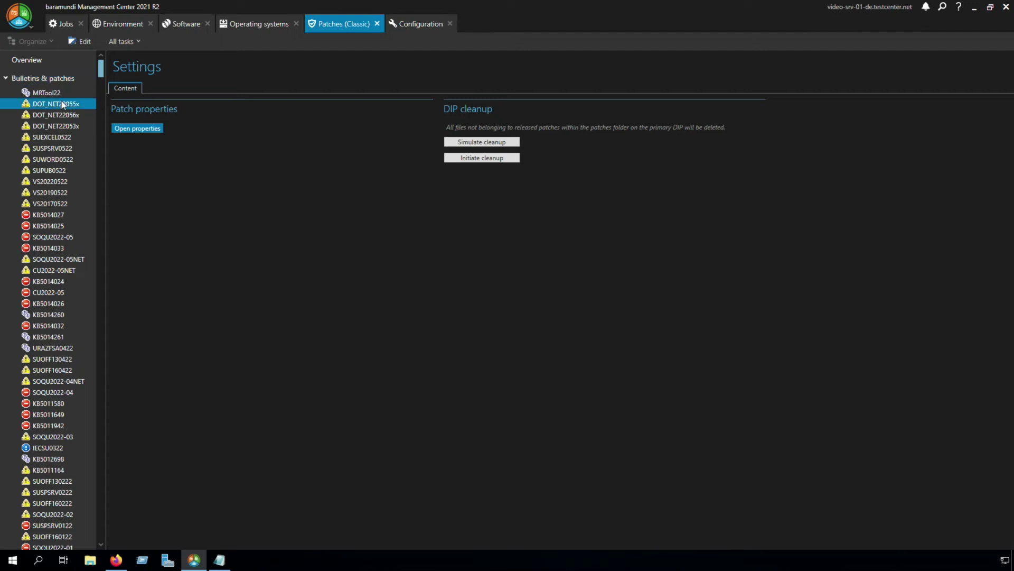
Copy the KB number KB5013643 from the Notepad notes.
click(220, 559)
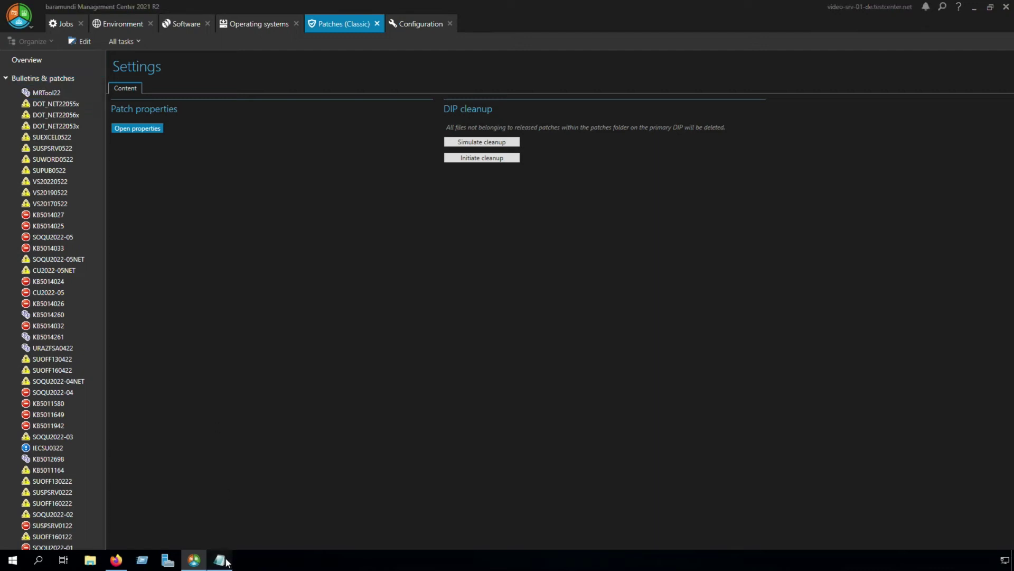
drag(142, 108, 104, 106)
right_click(105, 106)
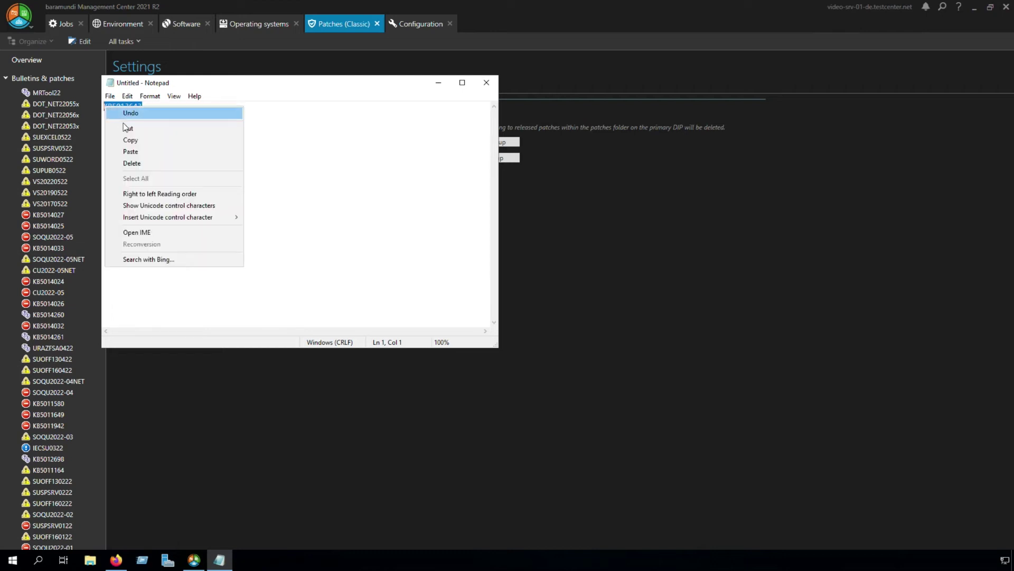
click(147, 138)
Search the Microsoft Update Catalog for KB5013643 and view the Windows 8.1 .NET rollup details.
click(121, 562)
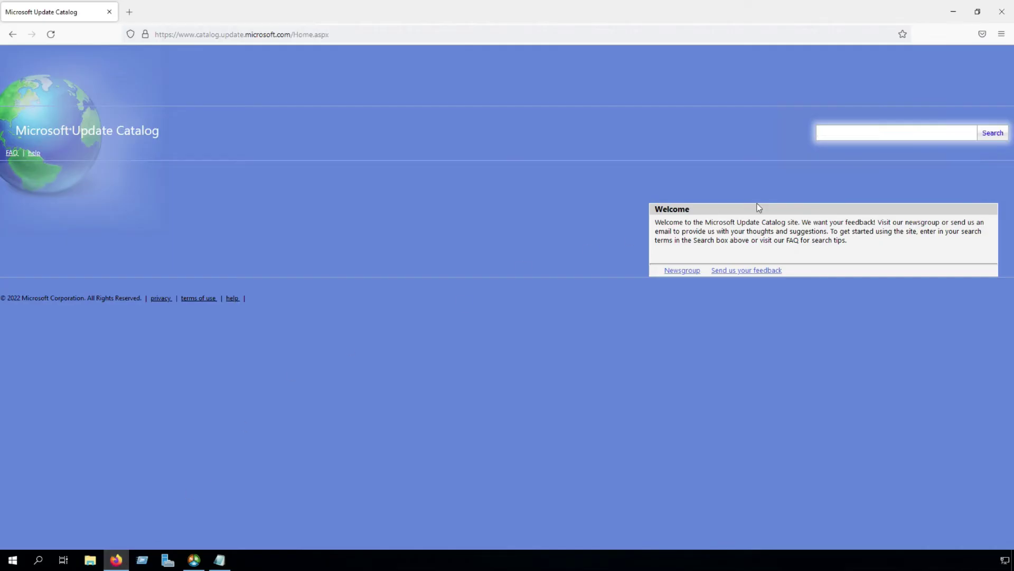
click(845, 132)
key(ctrl+v)
key(Return)
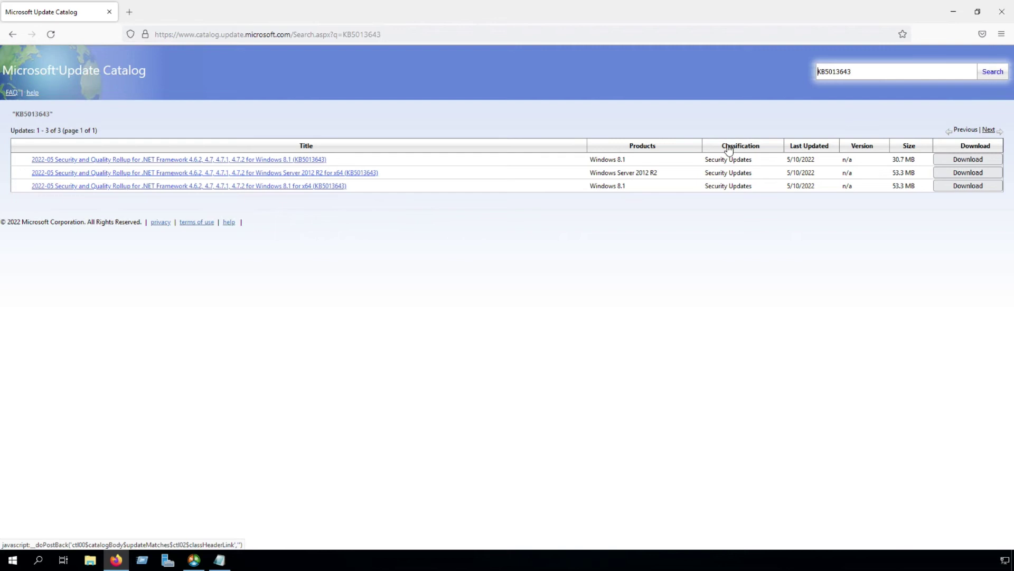
click(135, 160)
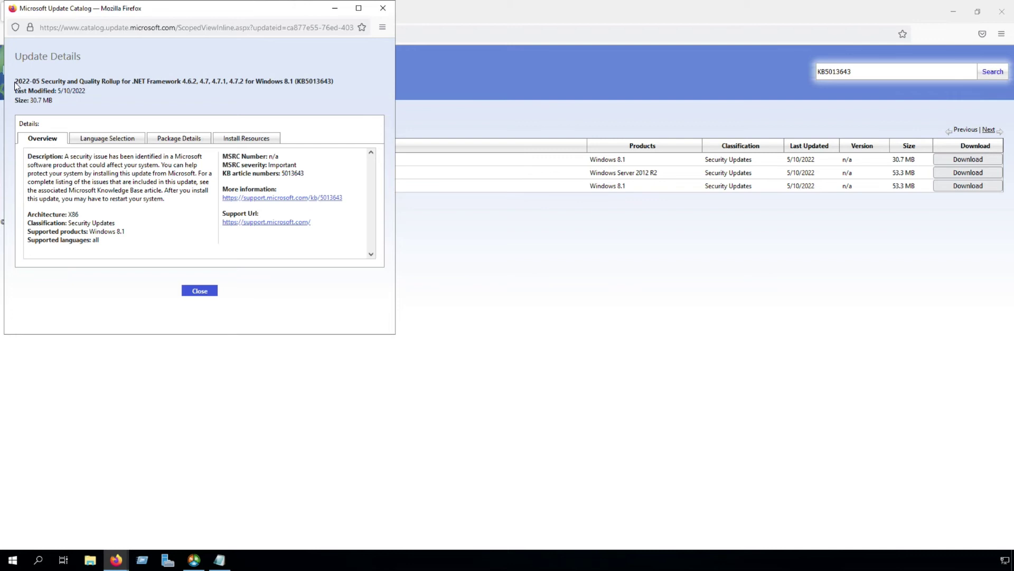
Open the CU2022-05NET bulletin and filter its patch entries by KB5013643.
click(194, 560)
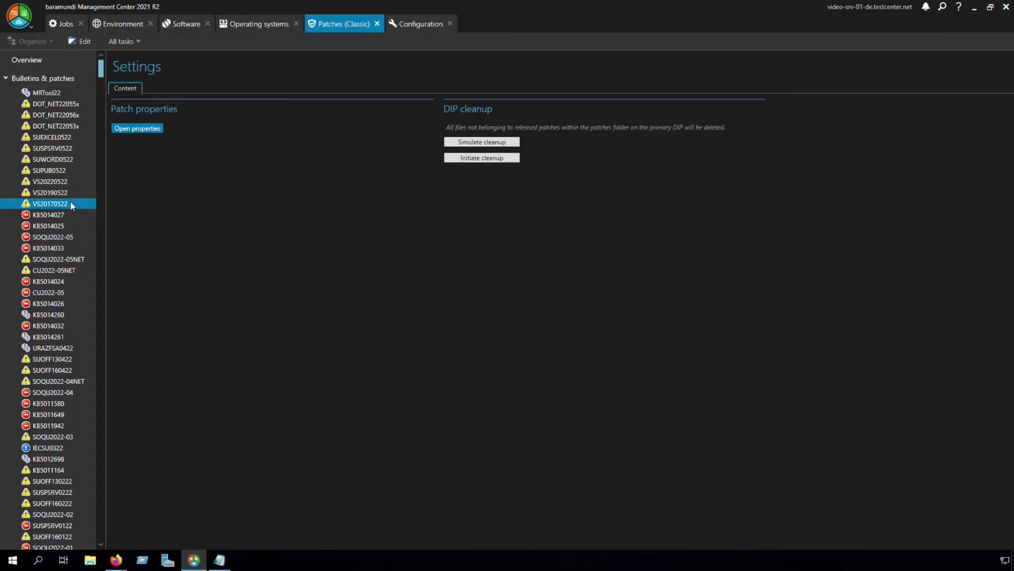
click(72, 270)
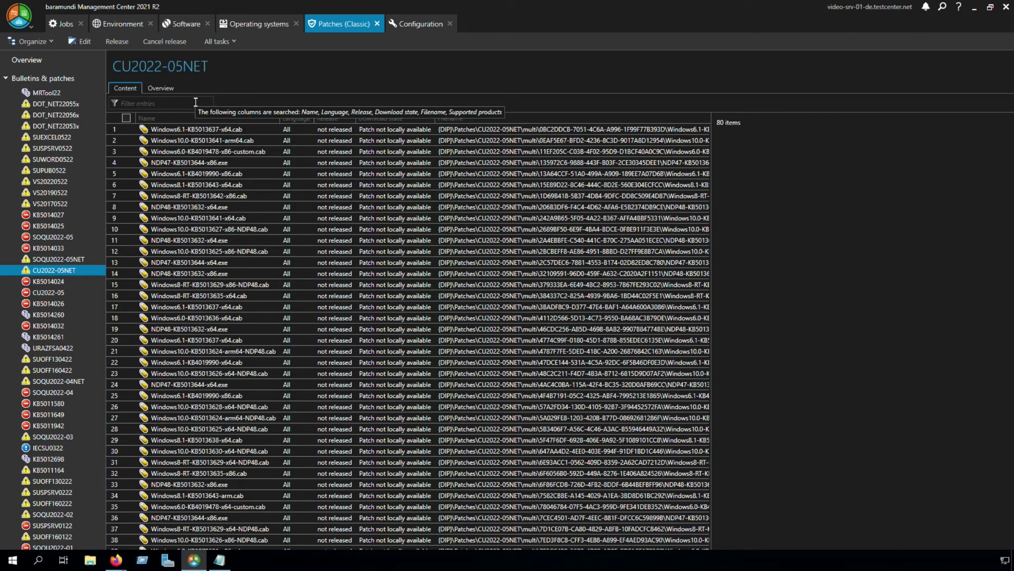
click(195, 102)
text(KB5013643)
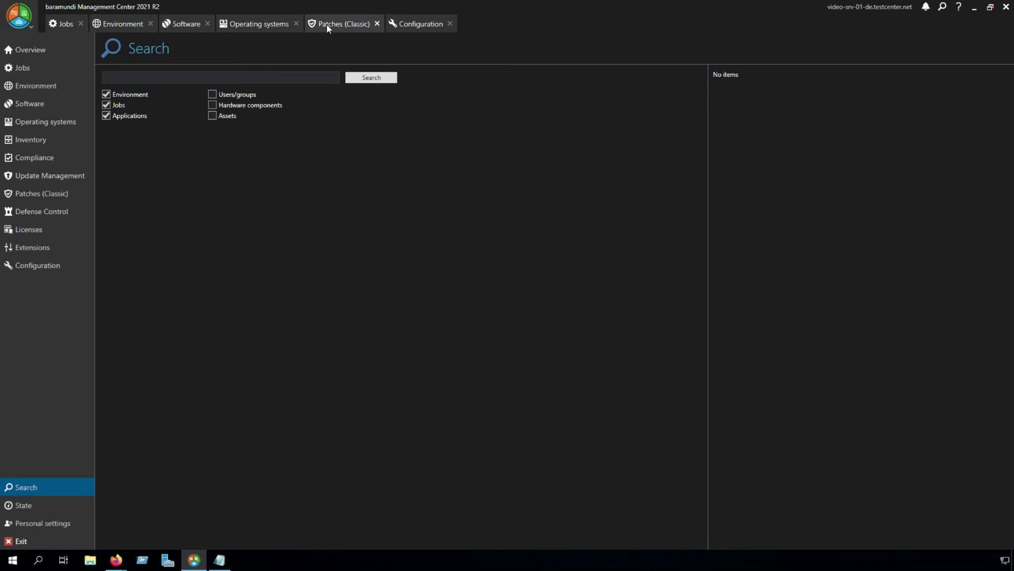
In the Patches (Classic) properties, set .NET 5.0 download mode to Don't download, then apply and save.
click(327, 24)
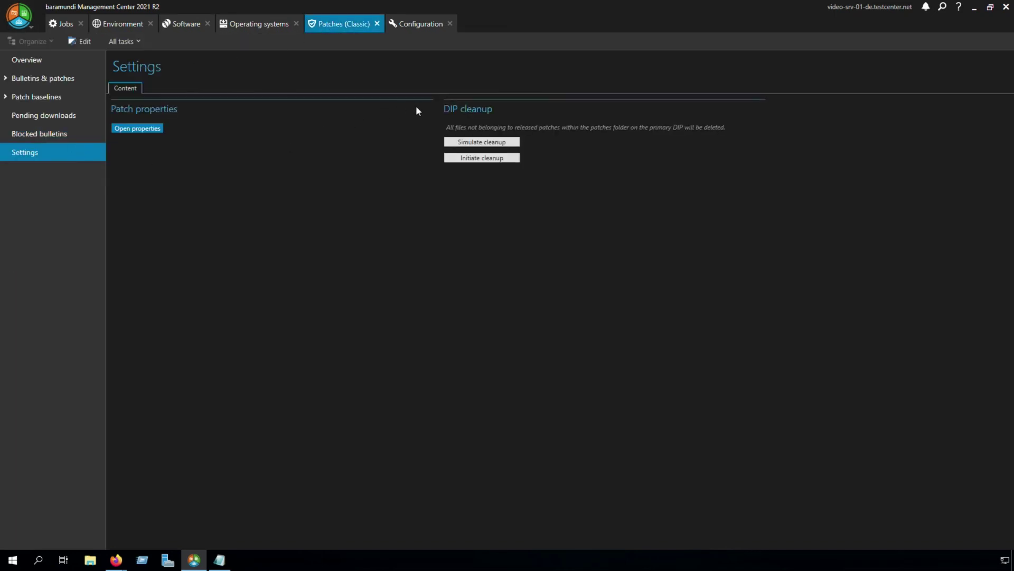
click(154, 130)
click(515, 185)
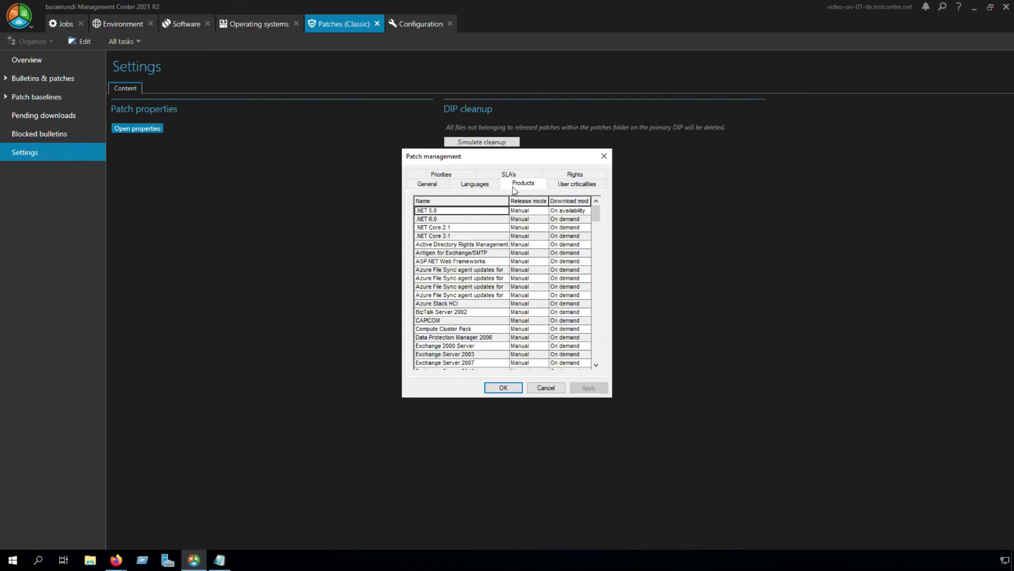
click(587, 212)
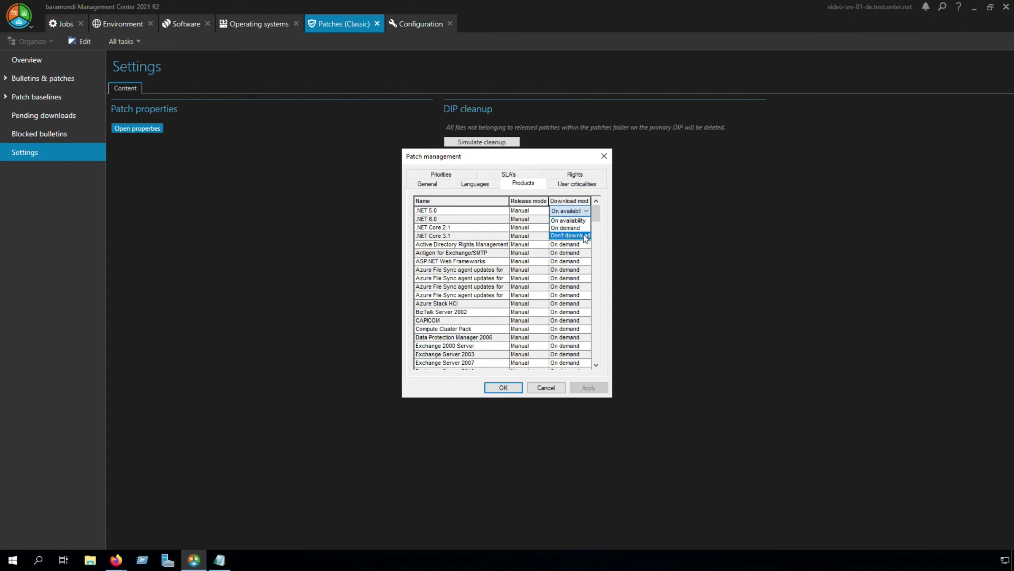
click(585, 235)
click(588, 387)
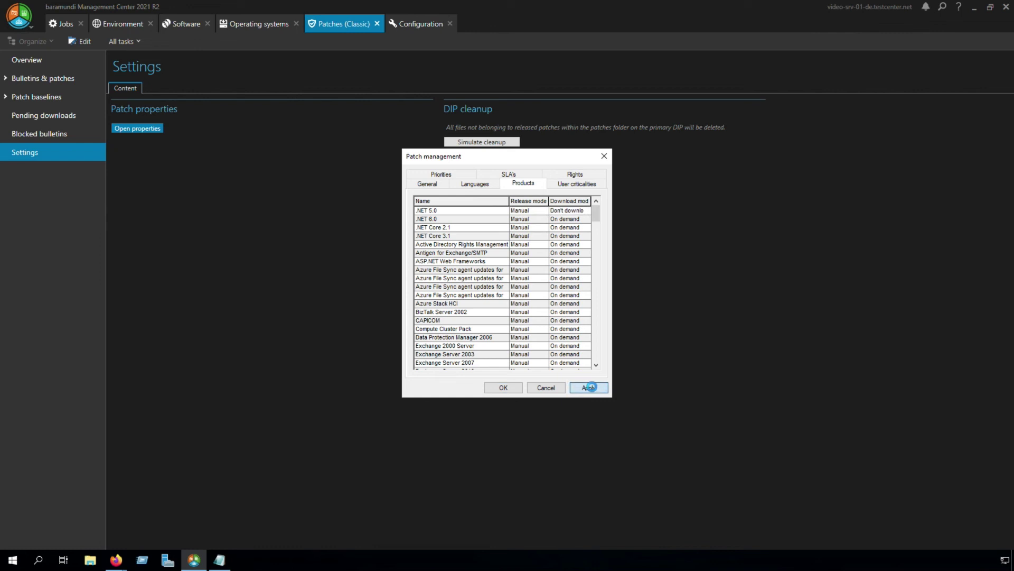
click(514, 390)
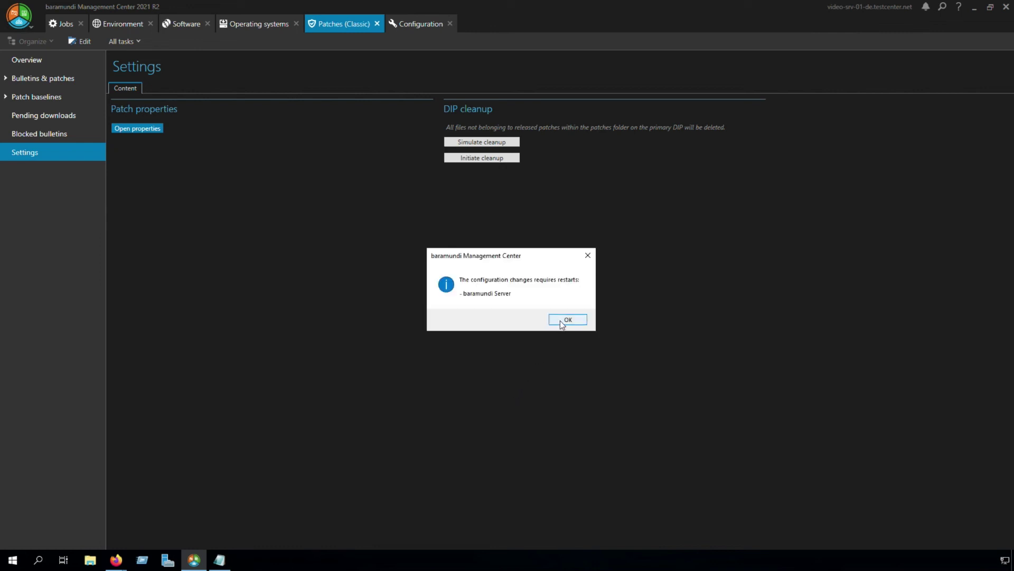
Acknowledge the baramundi Server restart notice.
click(560, 320)
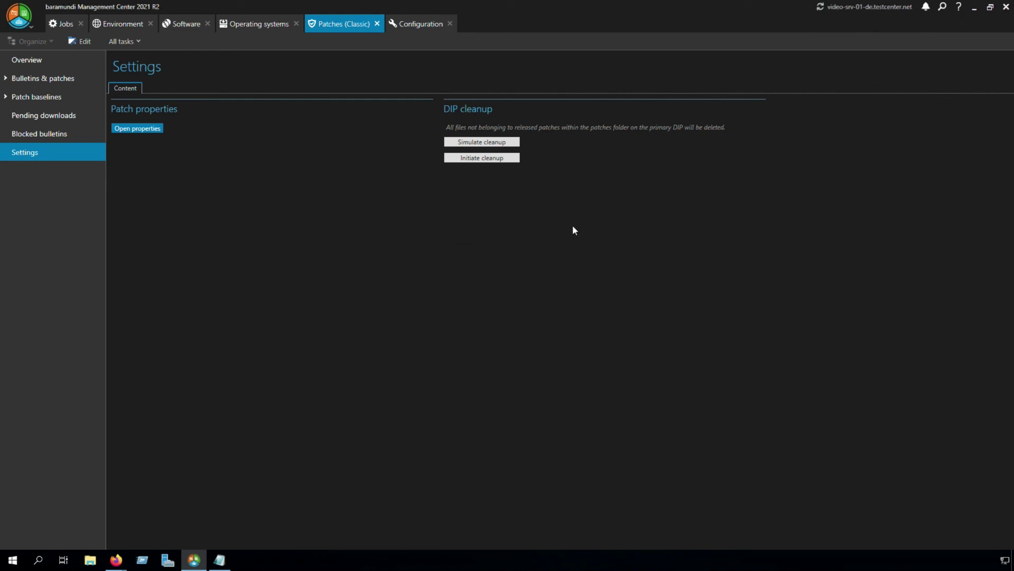